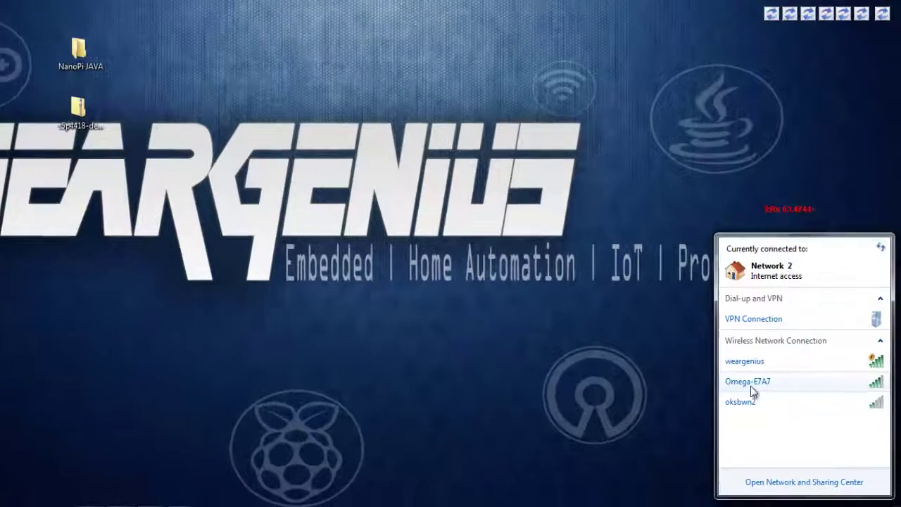
Dismiss the colour-scheme prompt and check the wireless network list for Omega-E7A7.
{"action": "mouse_move", "coordinate": [778, 408]}
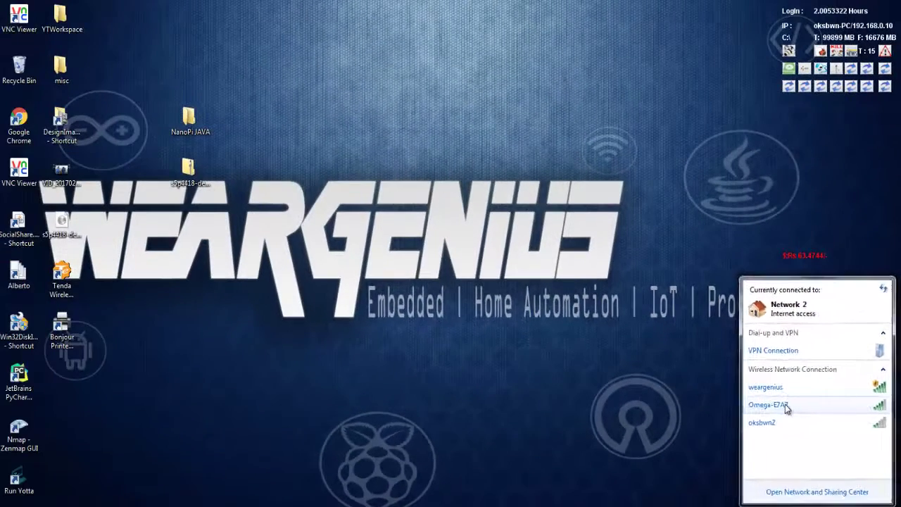
{"action": "left_click", "coordinate": [556, 296]}
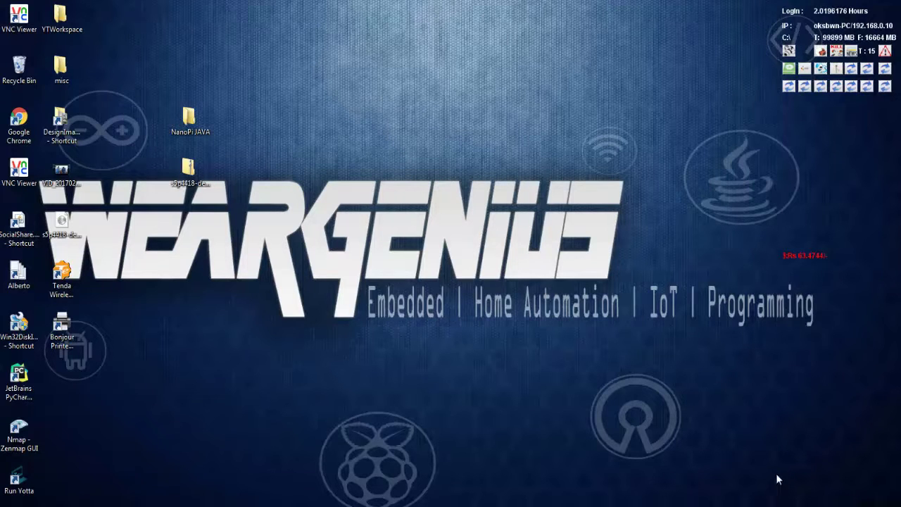
{"action": "left_click", "coordinate": [806, 501]}
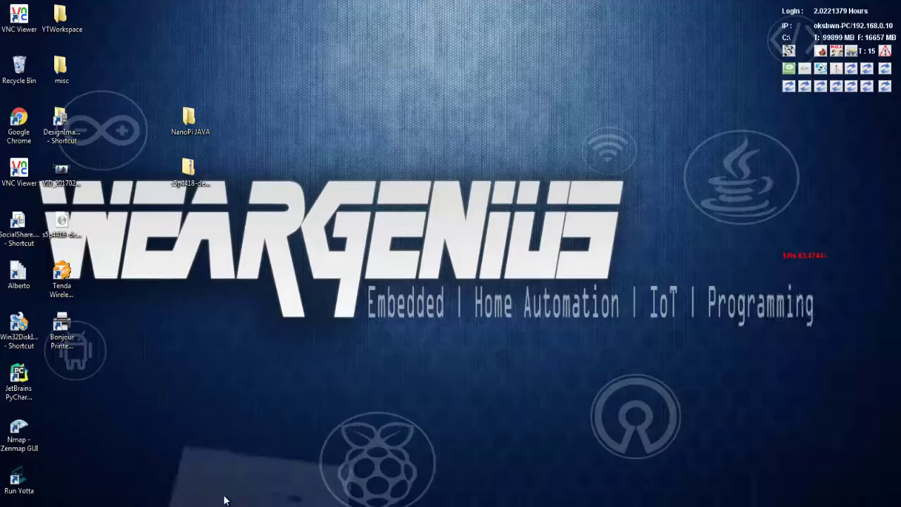
Search 'bonjour service' in Chrome and open the Bonjour Print Services for Windows page.
{"action": "left_click", "coordinate": [224, 500]}
{"action": "type", "text": "bonjour"}
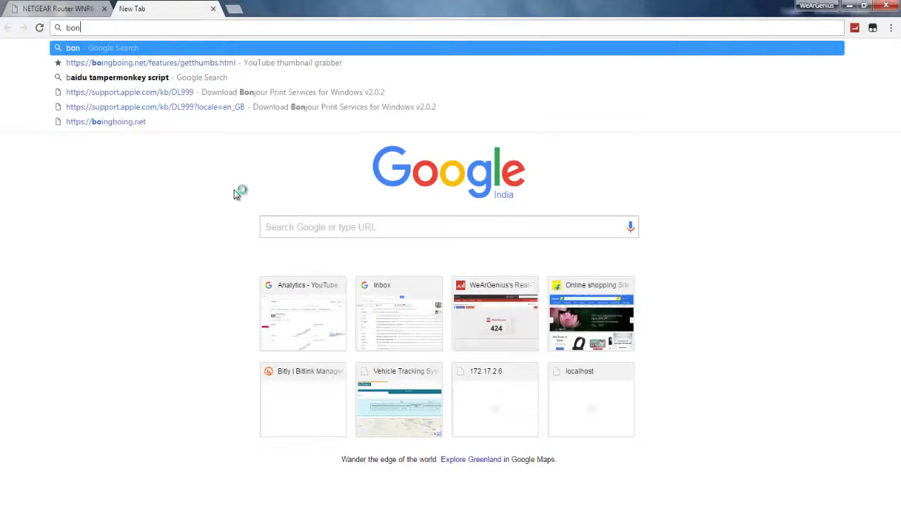
{"action": "type", "text": " se"}
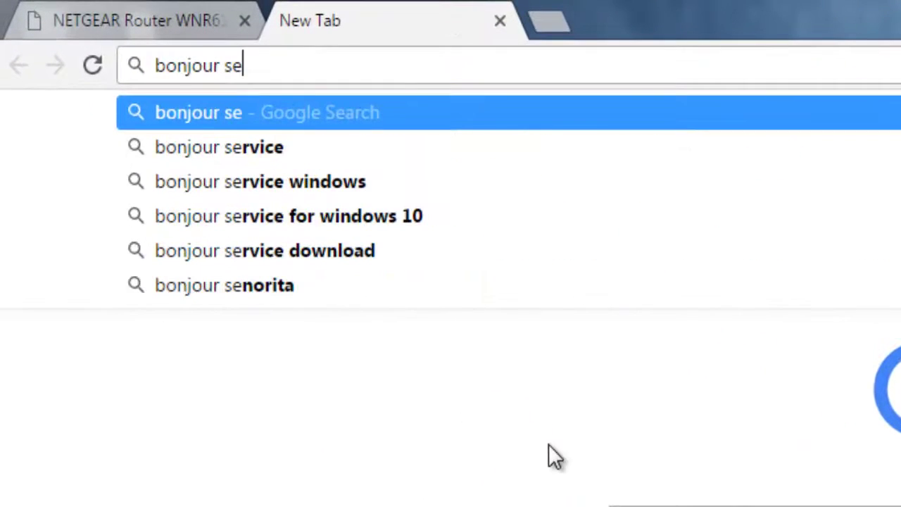
{"action": "type", "text": "rvice"}
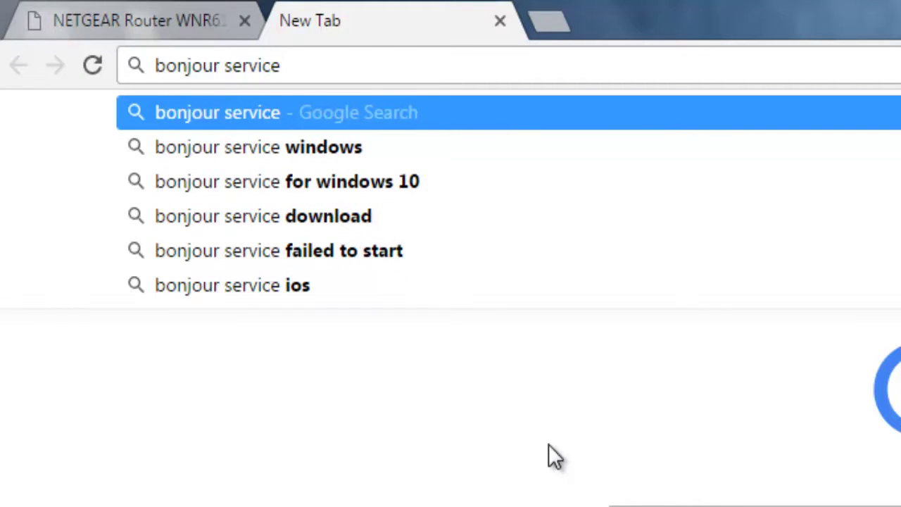
{"action": "key", "text": "Down"}
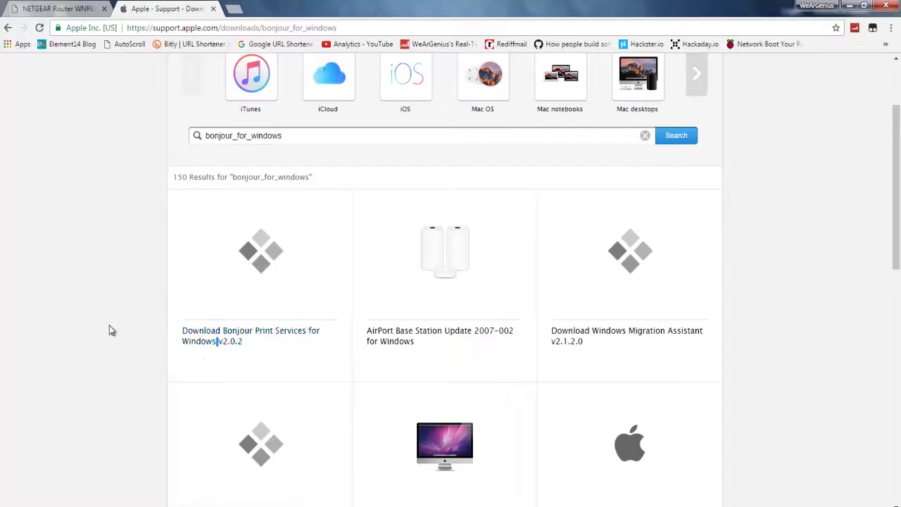
{"action": "left_click", "coordinate": [217, 342]}
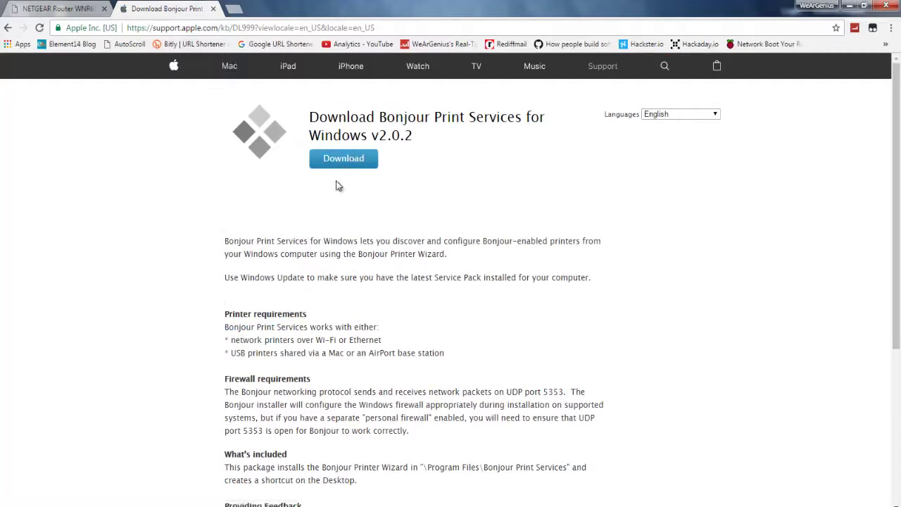
Start the Bonjour installer download, cancel it, and minimise Chrome.
{"action": "left_click", "coordinate": [346, 162]}
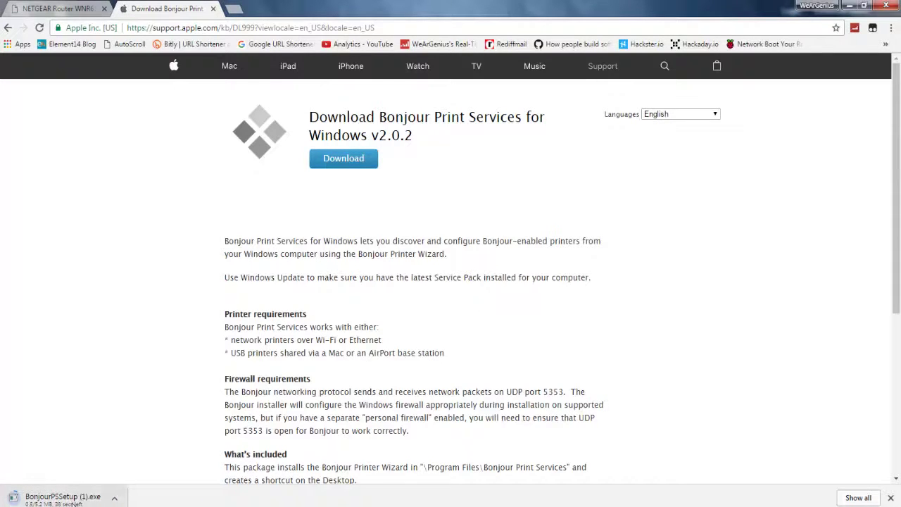
{"action": "right_click", "coordinate": [64, 498]}
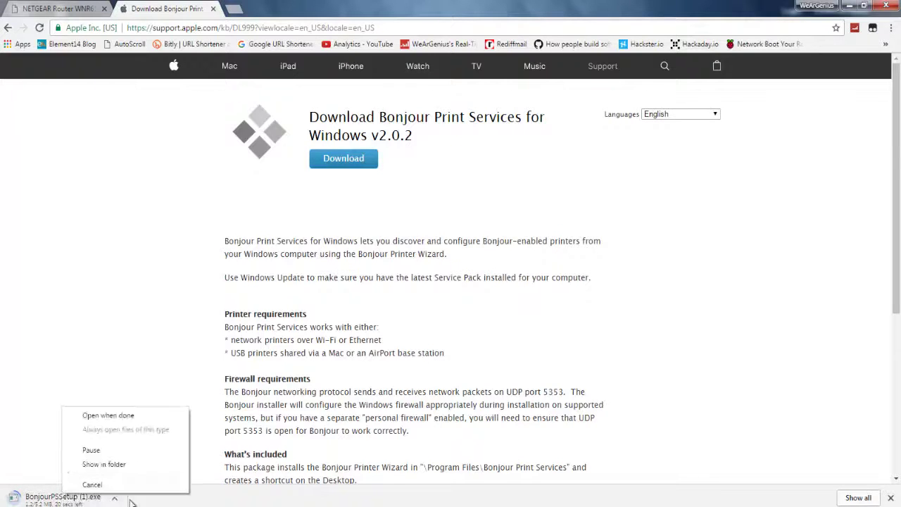
{"action": "left_click", "coordinate": [90, 484]}
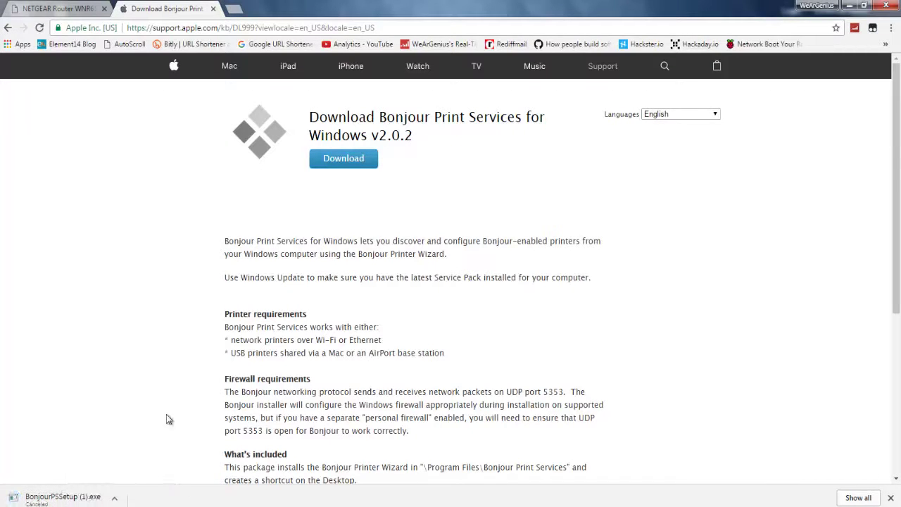
{"action": "left_click", "coordinate": [849, 5]}
Connect to the Omega-E7A7 wireless network, entering its security key.
{"action": "left_click", "coordinate": [831, 505]}
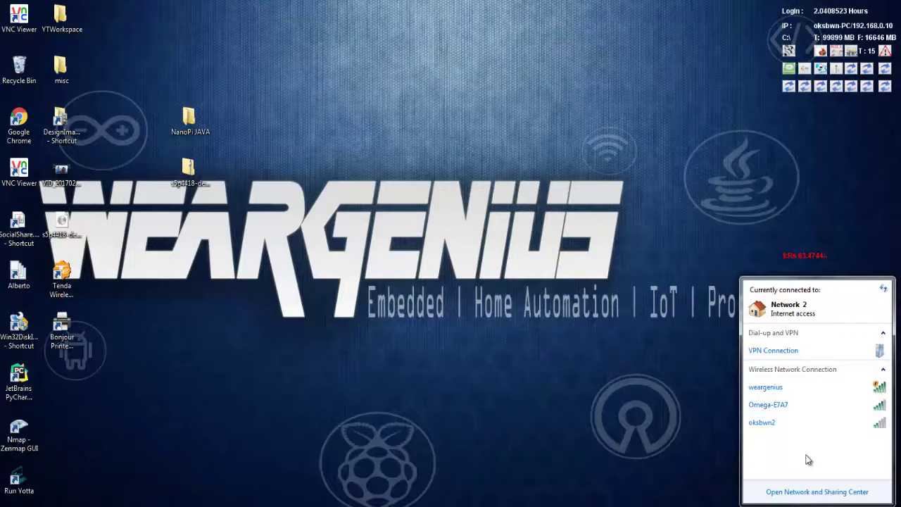
{"action": "mouse_move", "coordinate": [793, 411]}
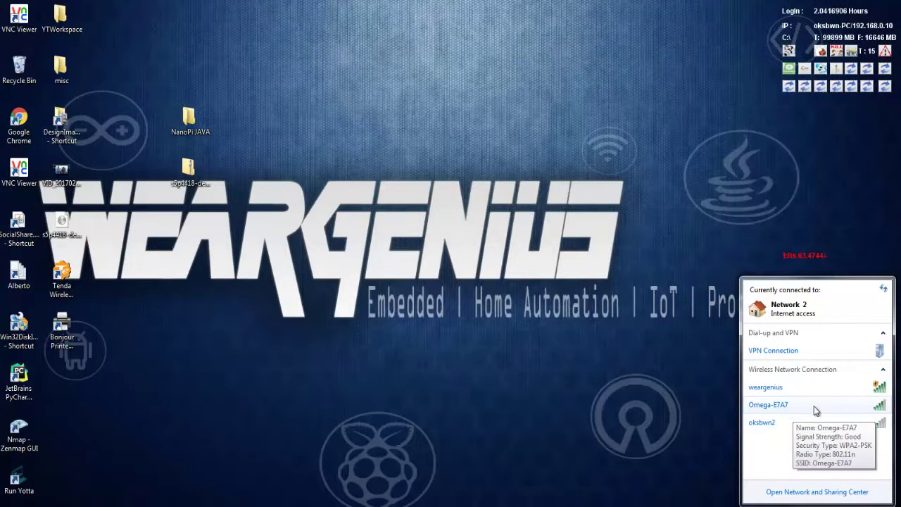
{"action": "left_click", "coordinate": [812, 411]}
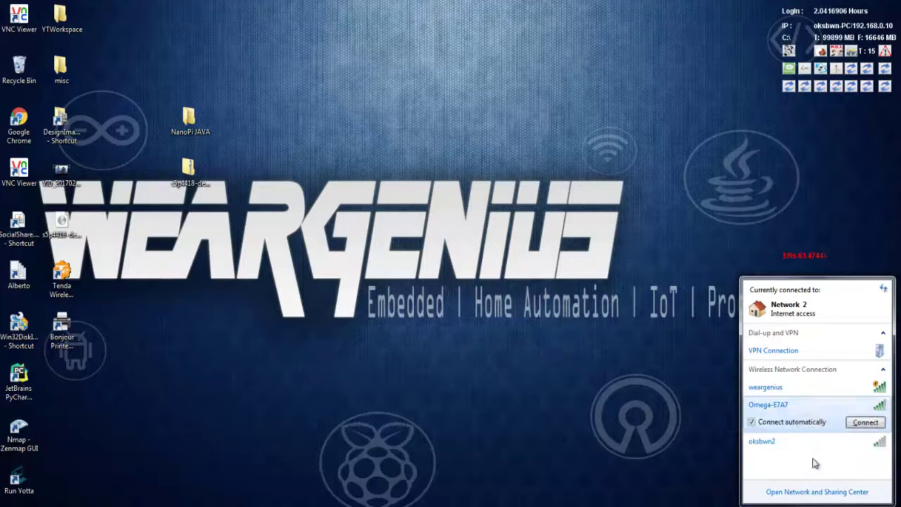
{"action": "left_click", "coordinate": [865, 422]}
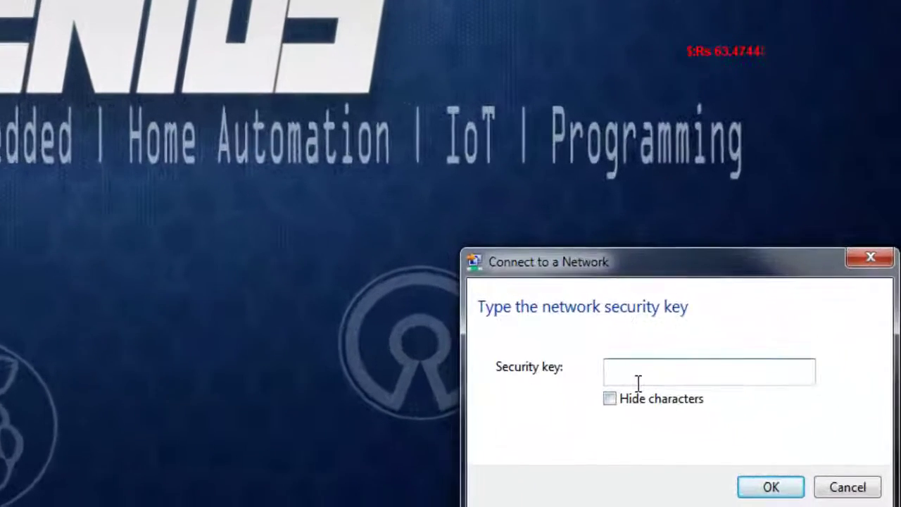
{"action": "type", "text": "12345"}
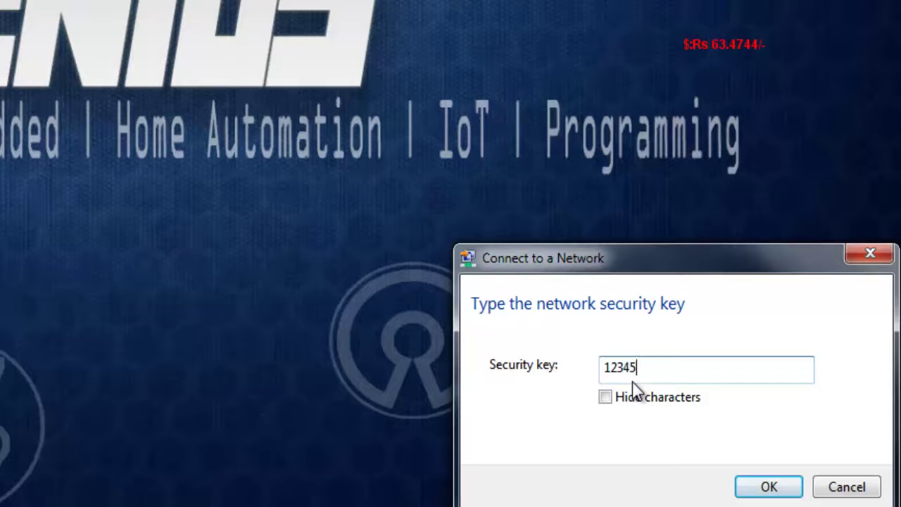
{"action": "key", "text": "Return"}
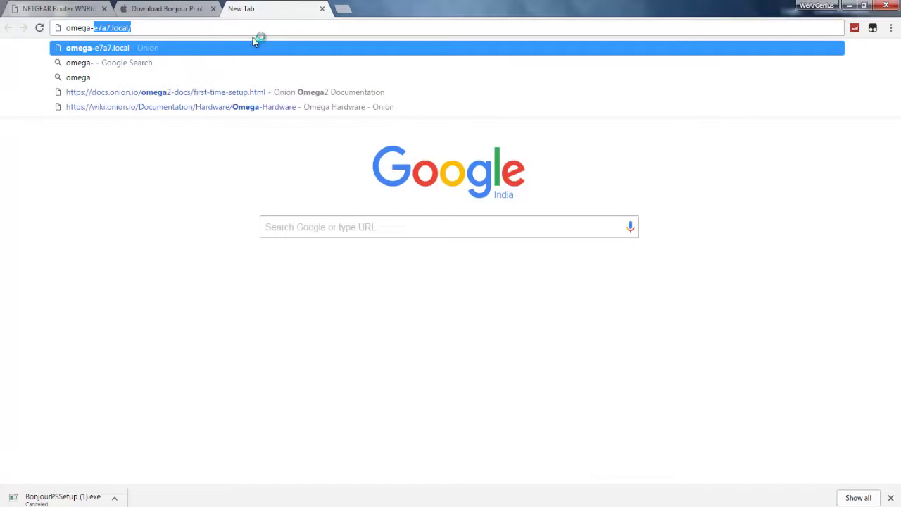
Go to omega-e7a7.local and start the Onion Setup Wizard.
{"action": "type", "text": "2"}
{"action": "type", "text": "7"}
{"action": "key", "text": "BackSpace"}
{"action": "key", "text": "BackSpace"}
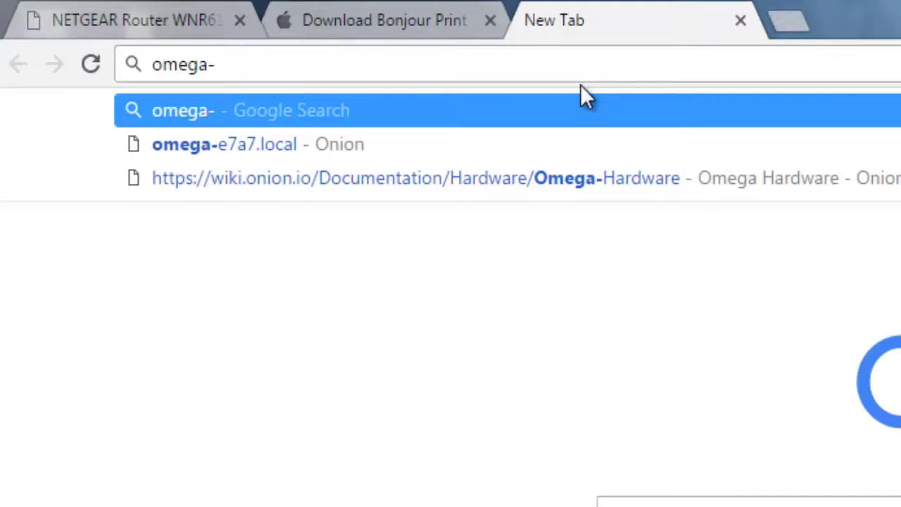
{"action": "type", "text": "e7a7"}
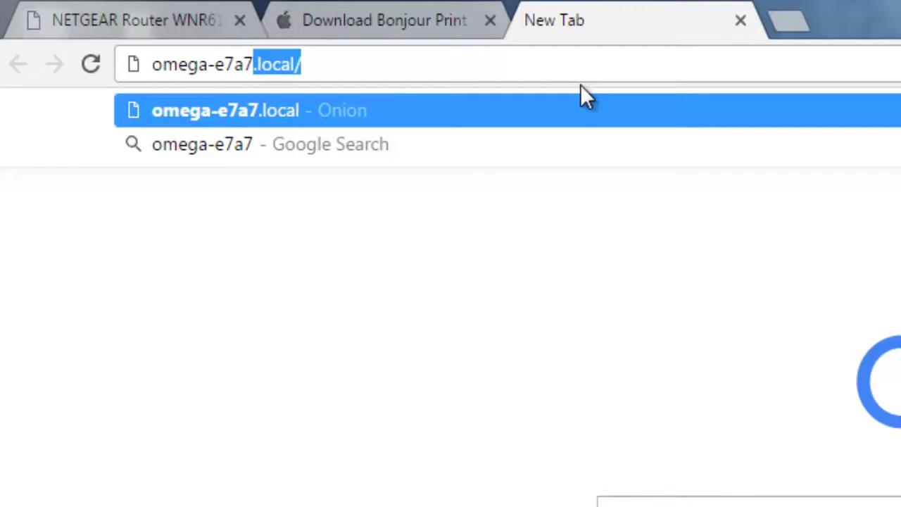
{"action": "type", "text": ".local"}
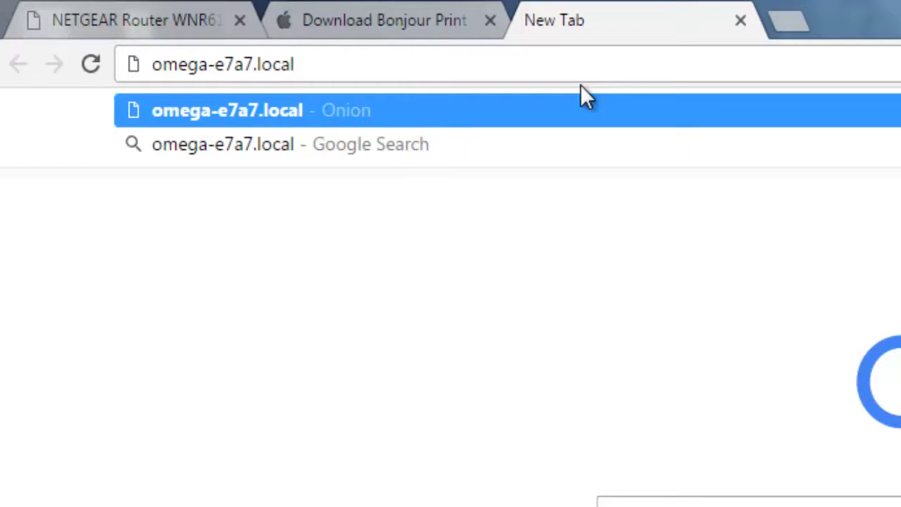
{"action": "key", "text": "Return"}
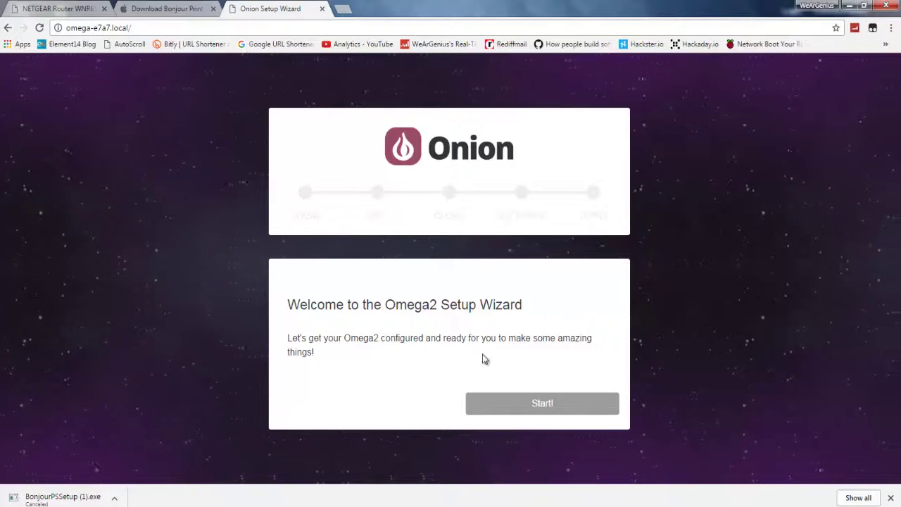
{"action": "left_click", "coordinate": [531, 408]}
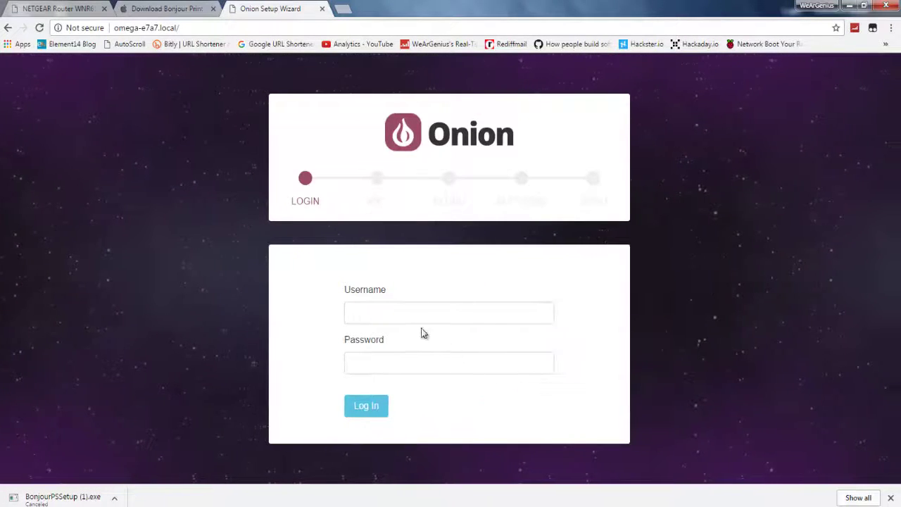
Log in to the setup wizard with the Omega's username and password.
{"action": "left_click", "coordinate": [440, 315]}
{"action": "type", "text": "r"}
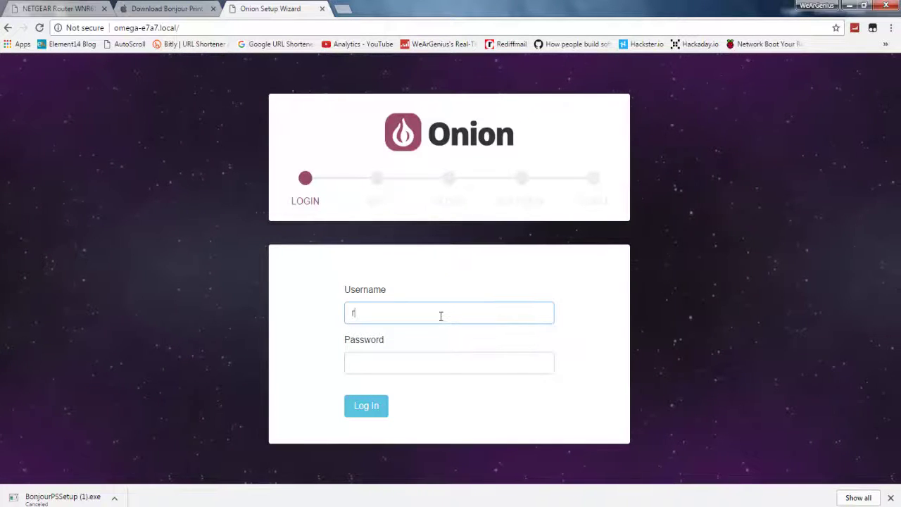
{"action": "type", "text": "oot"}
{"action": "key", "text": "Tab"}
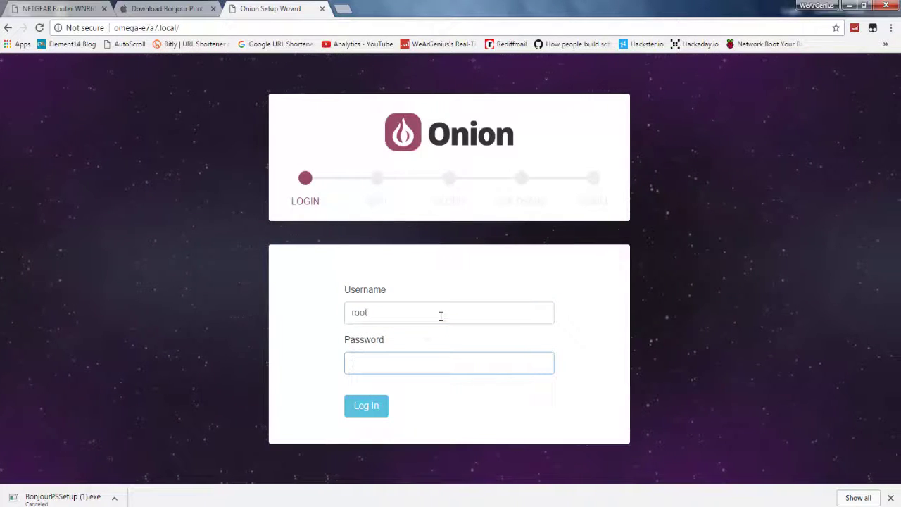
{"action": "type", "text": "onioneer"}
{"action": "key", "text": "Return"}
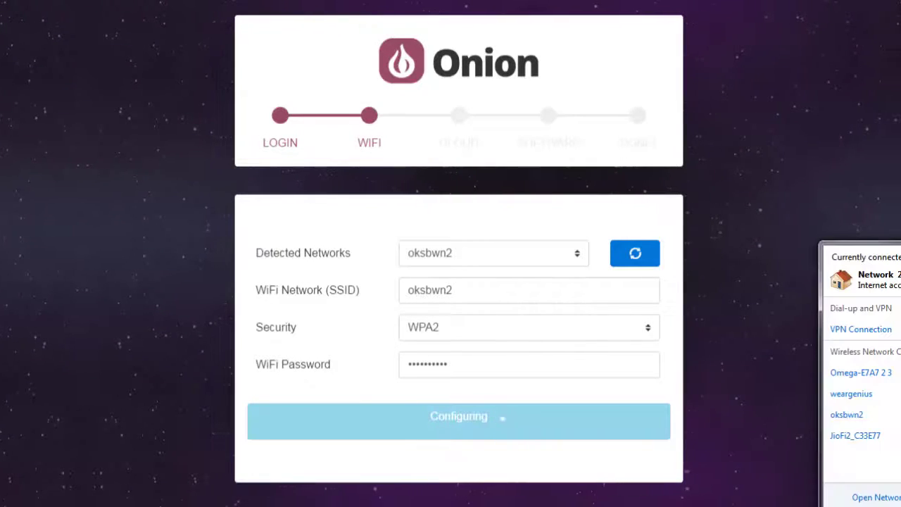
Reconnect the PC to the Omega's access point from the wireless network list.
{"action": "left_click", "coordinate": [880, 376]}
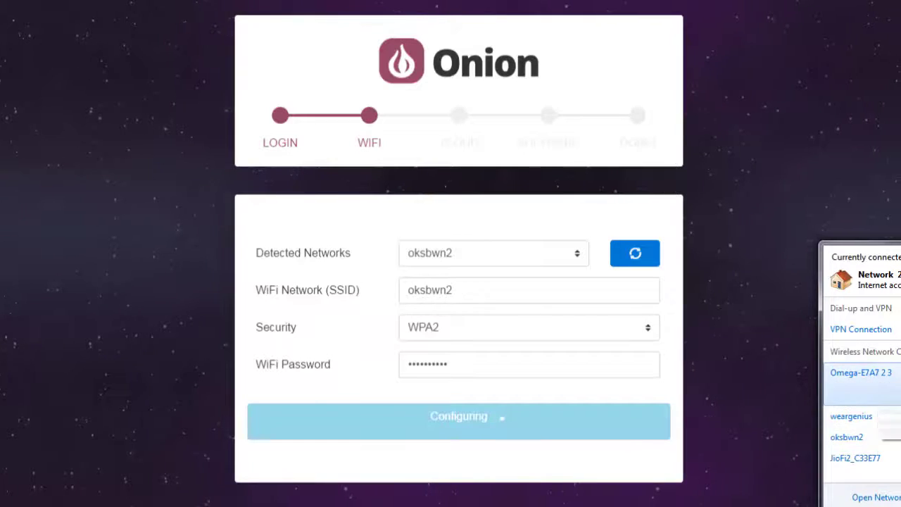
{"action": "left_click", "coordinate": [883, 392]}
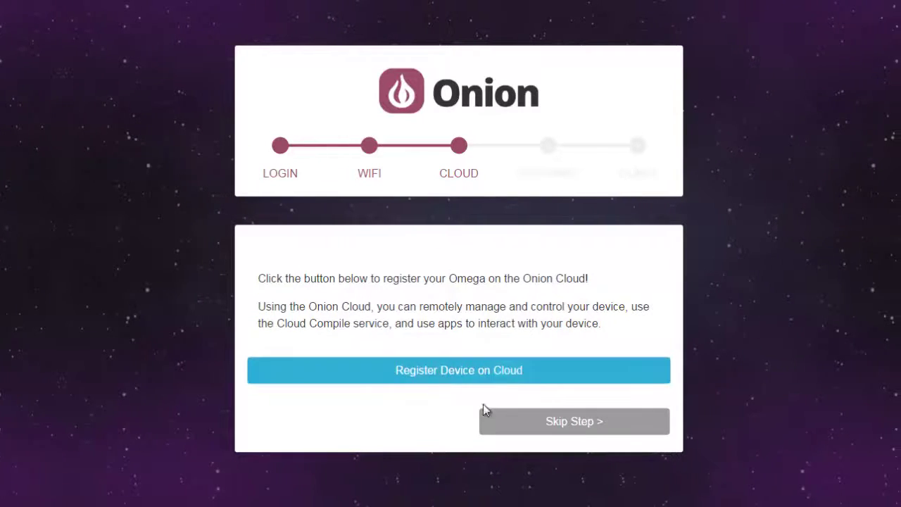
Skip Onion Cloud registration and start the firmware upgrade with Onion Console installation.
{"action": "left_click", "coordinate": [575, 426]}
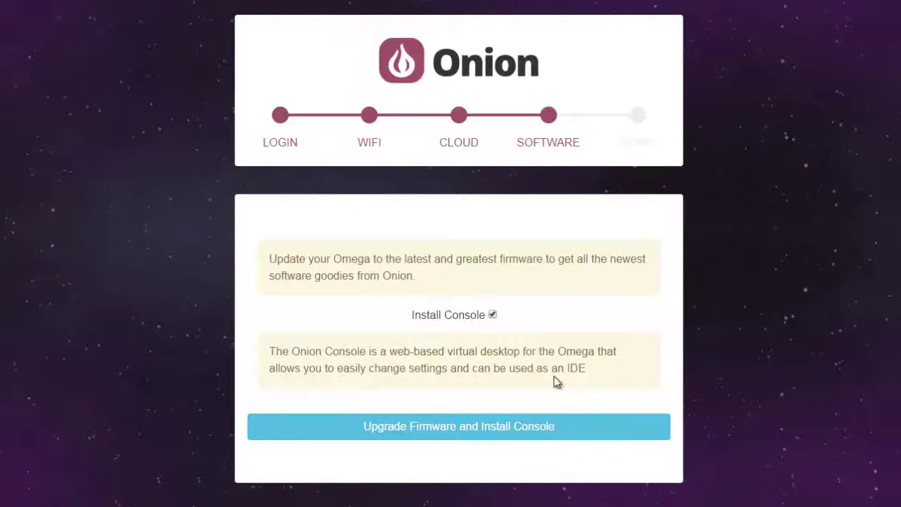
{"action": "left_click_drag", "start_coordinate": [321, 358], "coordinate": [268, 359]}
{"action": "left_click", "coordinate": [412, 364]}
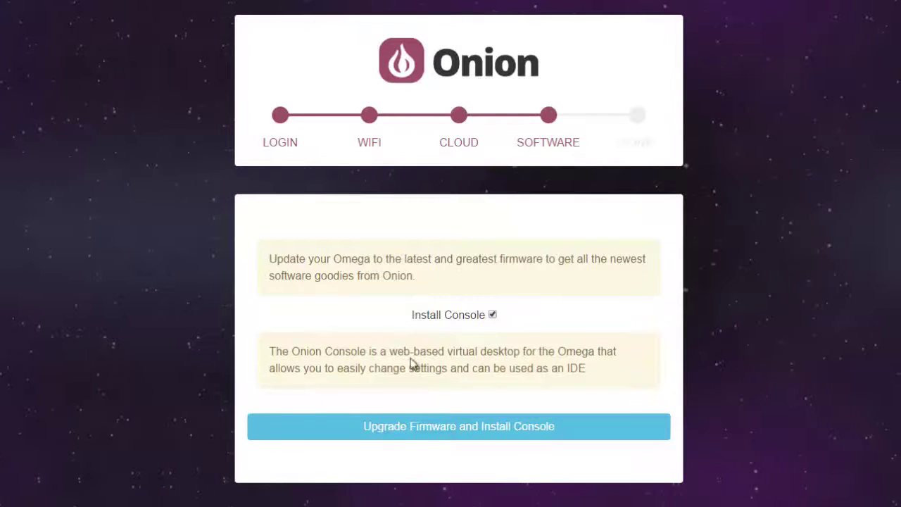
{"action": "left_click", "coordinate": [446, 436]}
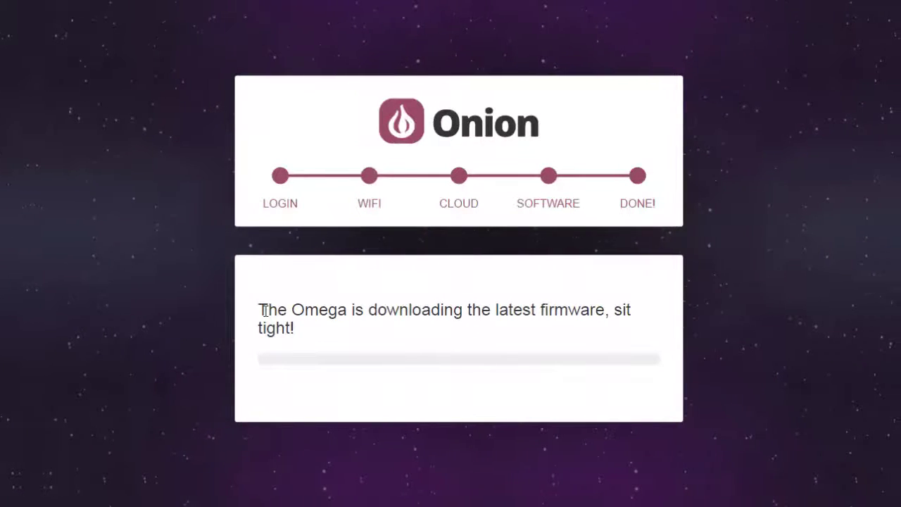
{"action": "left_click_drag", "start_coordinate": [263, 309], "coordinate": [598, 323]}
{"action": "left_click", "coordinate": [598, 322]}
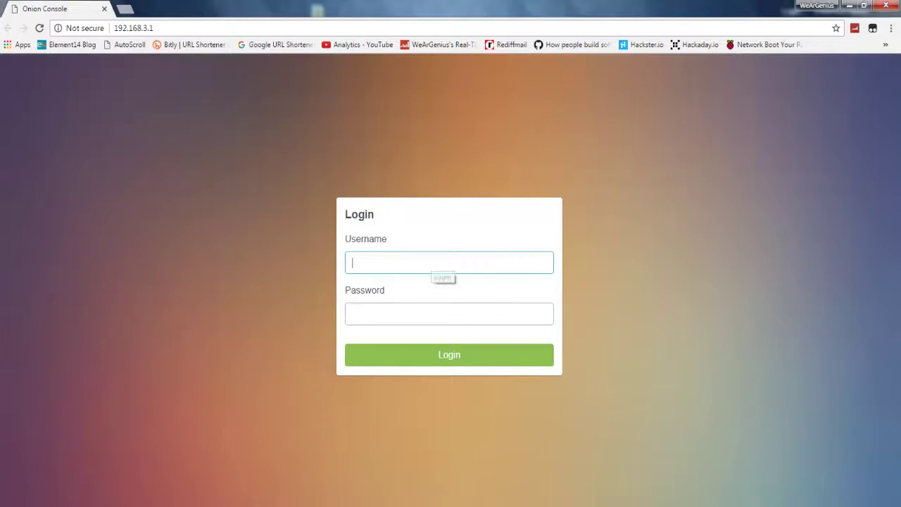
Log in with the administrator username and password, declining Chrome's offer to save it.
{"action": "type", "text": "root"}
{"action": "left_click", "coordinate": [353, 314]}
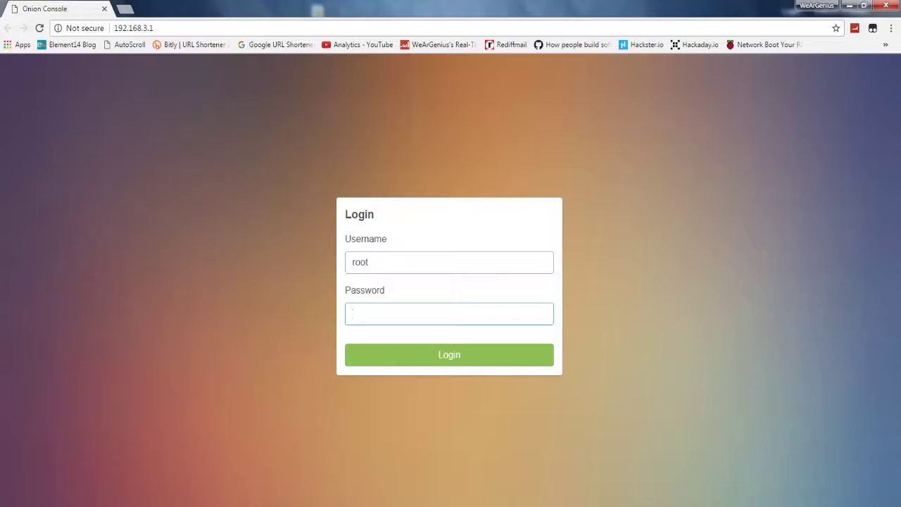
{"action": "type", "text": "onione"}
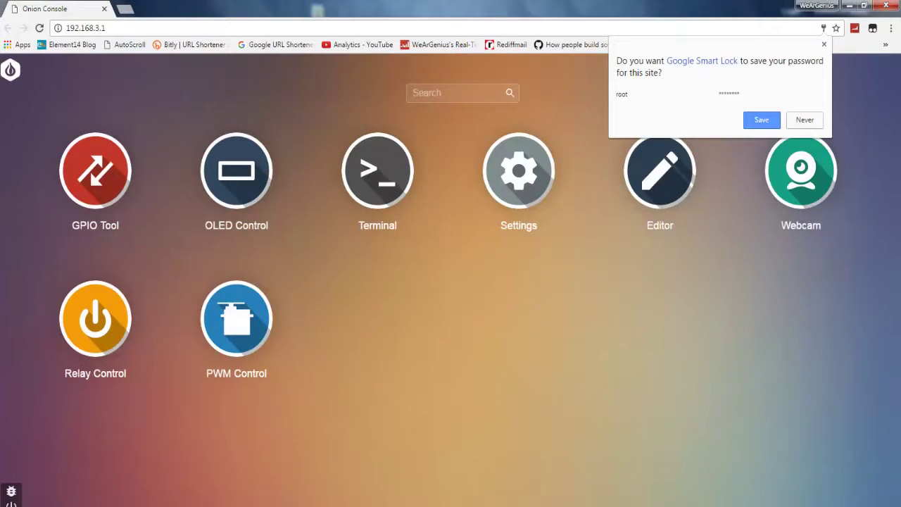
{"action": "key", "text": "Escape"}
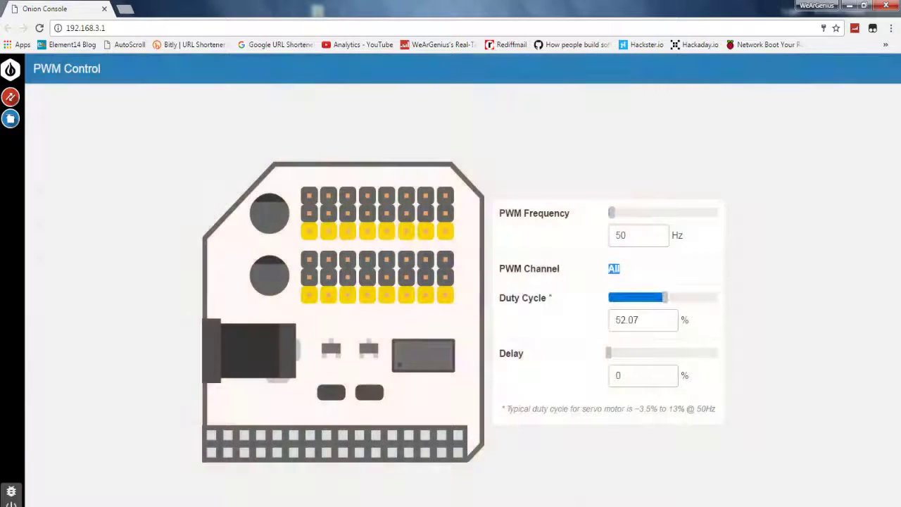
{"action": "double_click", "coordinate": [618, 375]}
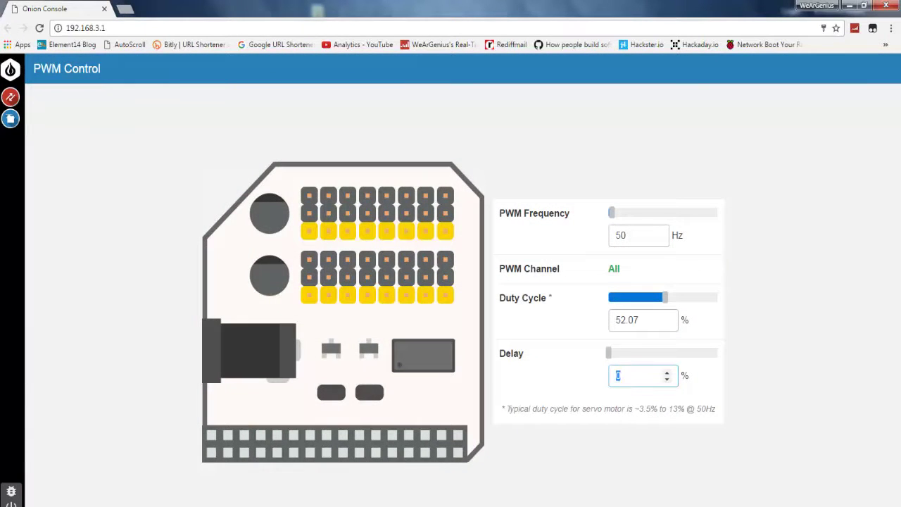
{"action": "type", "text": "0.04"}
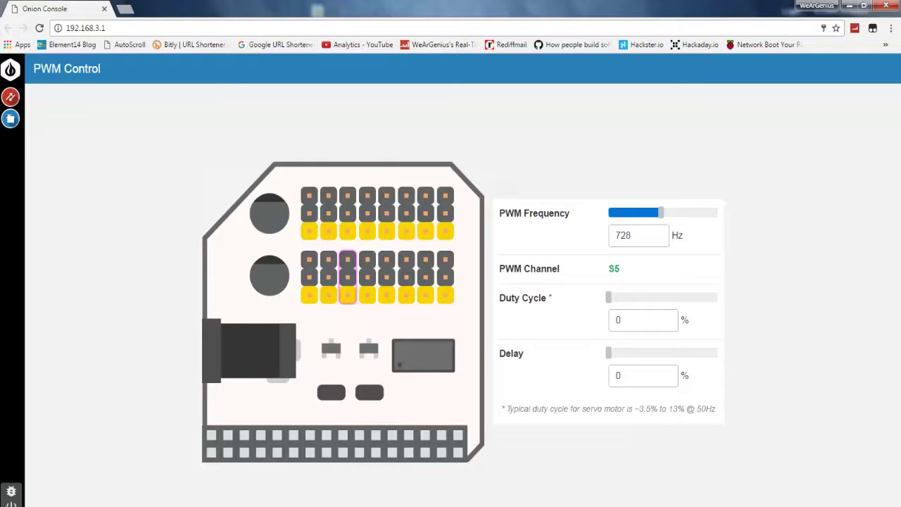
{"action": "right_click", "coordinate": [7, 123]}
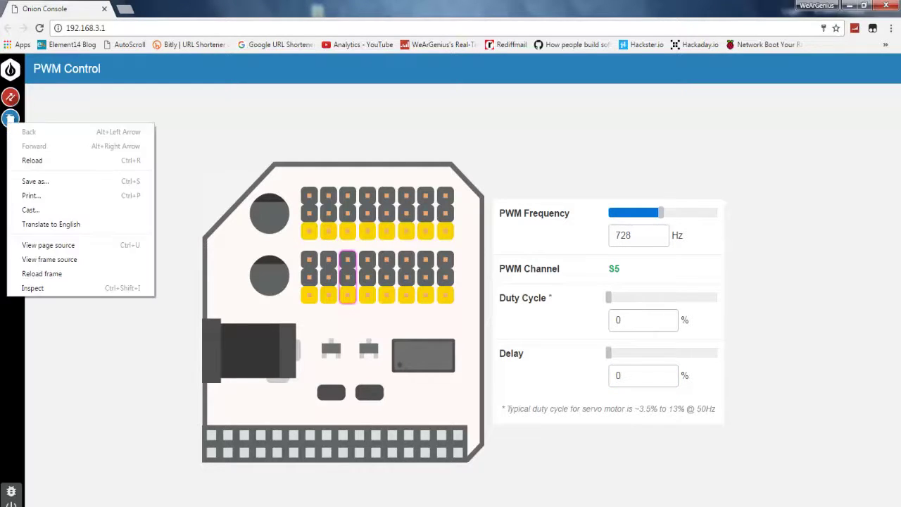
{"action": "left_click", "coordinate": [10, 69]}
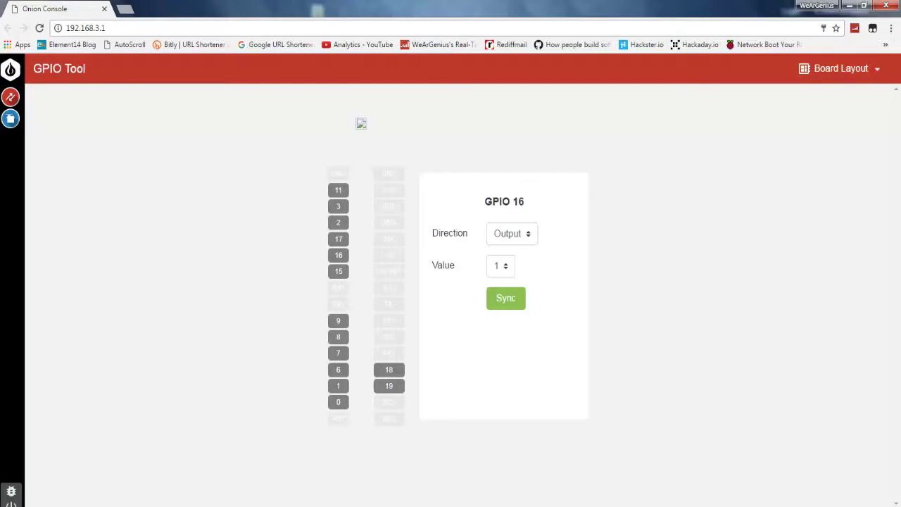
Switch Board Layout to Omega2 and back to Expansion Dock, then select GPIO 15.
{"action": "left_click", "coordinate": [837, 68]}
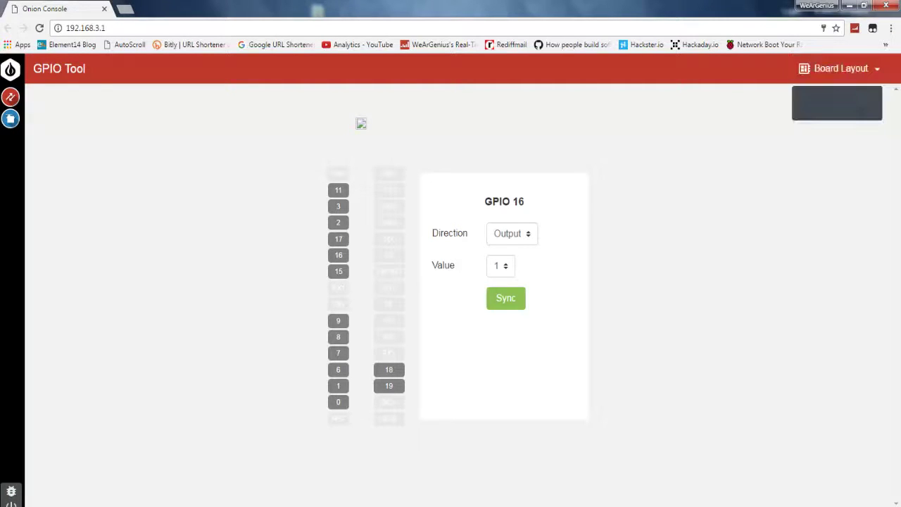
{"action": "left_click", "coordinate": [837, 111]}
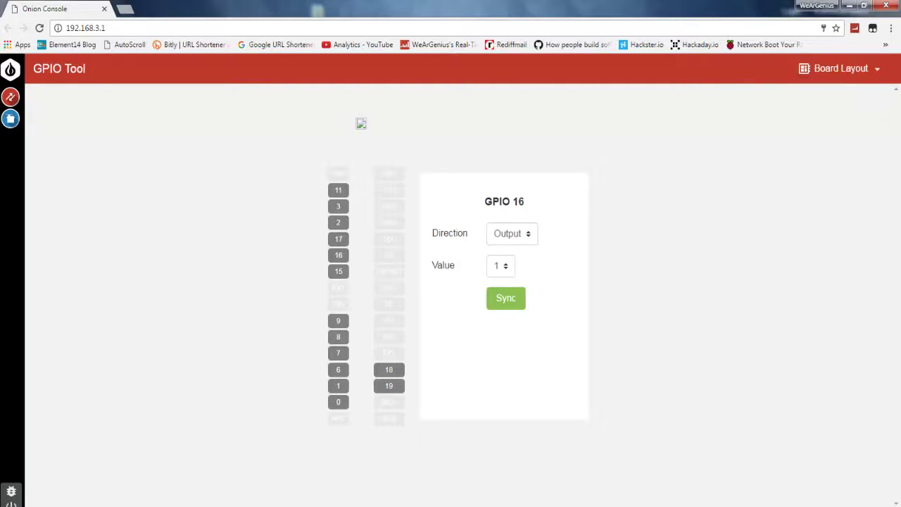
{"action": "left_click", "coordinate": [838, 68]}
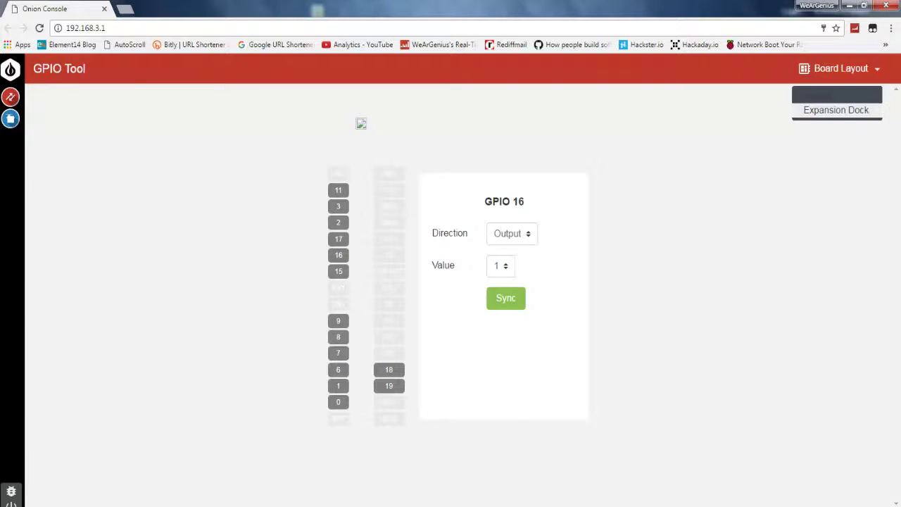
{"action": "left_click", "coordinate": [836, 111]}
{"action": "left_click", "coordinate": [837, 69]}
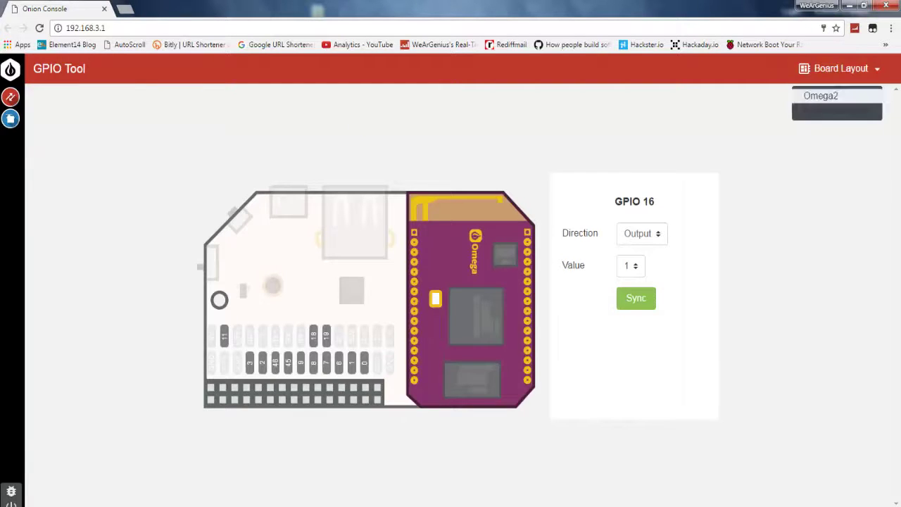
{"action": "left_click", "coordinate": [837, 111]}
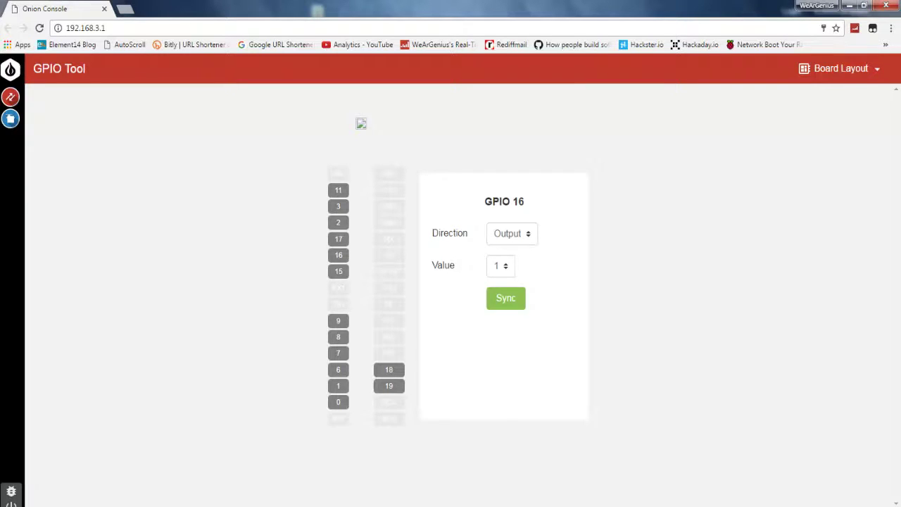
{"action": "left_click", "coordinate": [339, 271]}
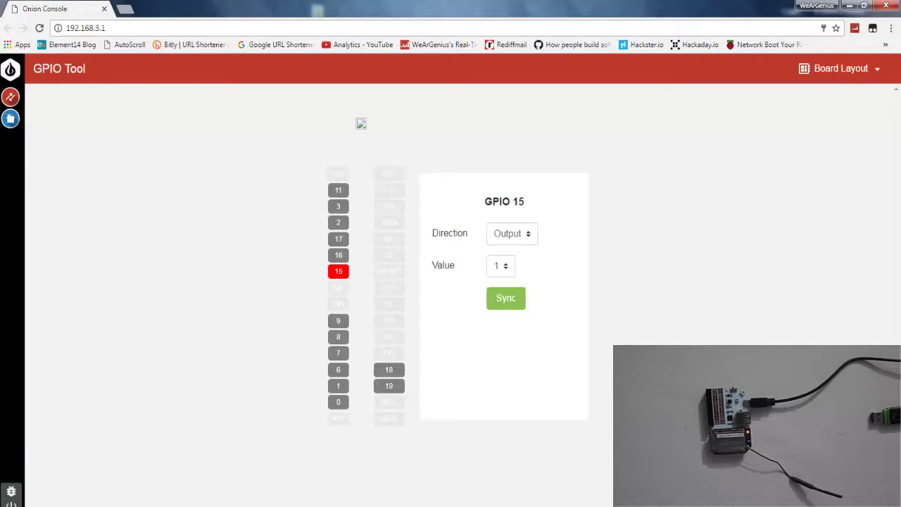
Set GPIO 15 to Output with value 0 and apply it.
{"action": "left_click", "coordinate": [511, 233]}
{"action": "left_click", "coordinate": [511, 264]}
{"action": "left_click", "coordinate": [500, 265]}
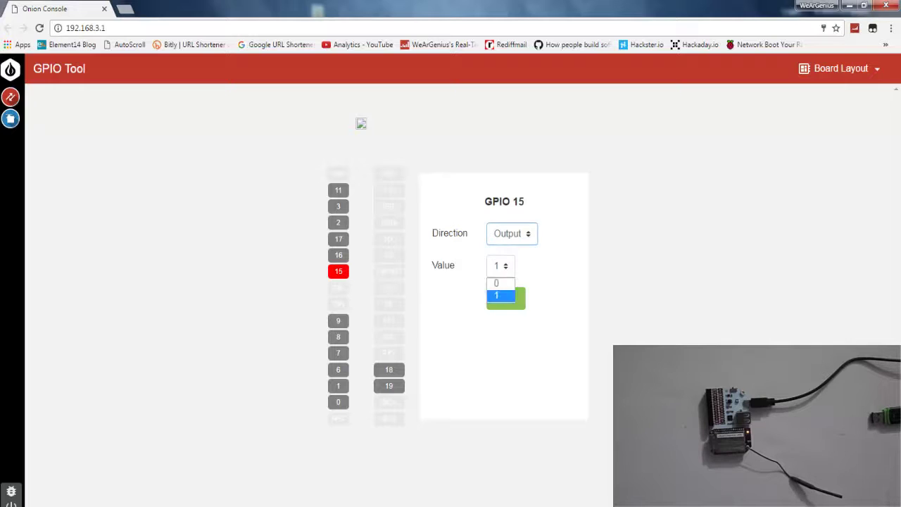
{"action": "left_click", "coordinate": [496, 281]}
{"action": "left_click", "coordinate": [505, 298]}
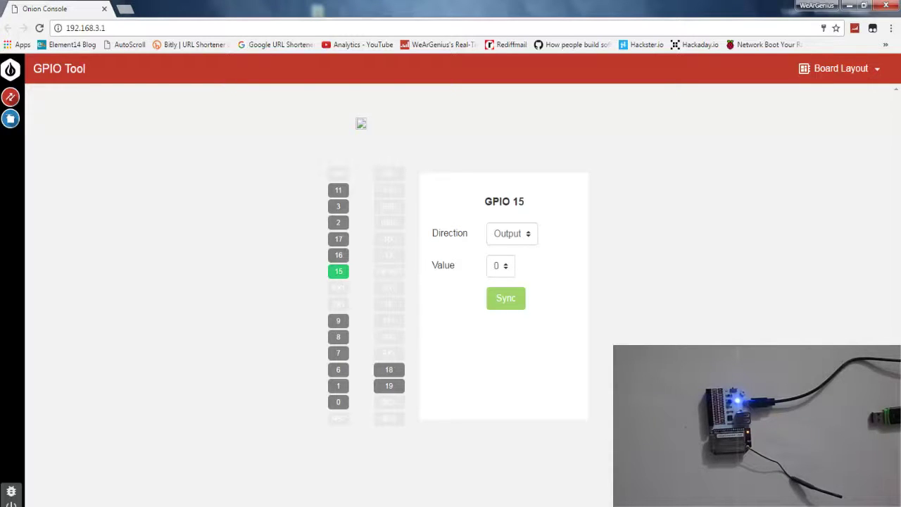
Set GPIO 17 to Output with value 0.
{"action": "left_click", "coordinate": [338, 239]}
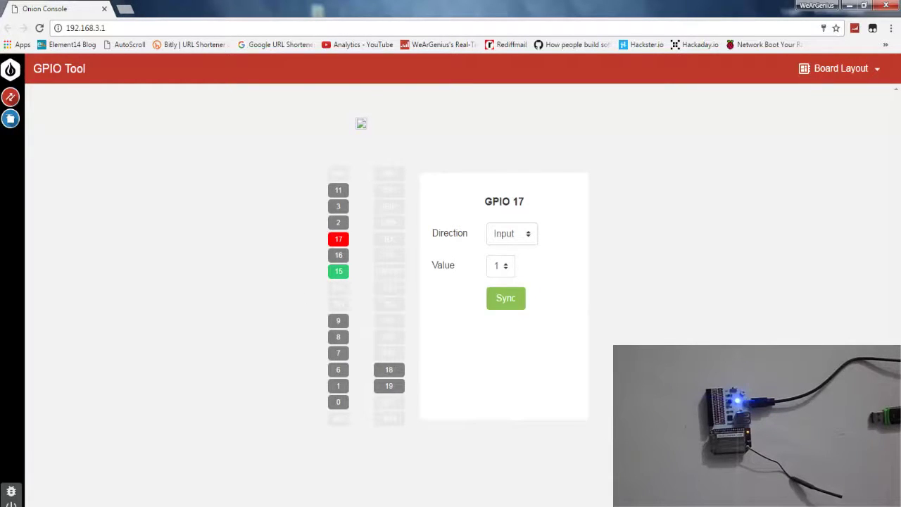
{"action": "left_click", "coordinate": [512, 233]}
{"action": "key", "text": "Down"}
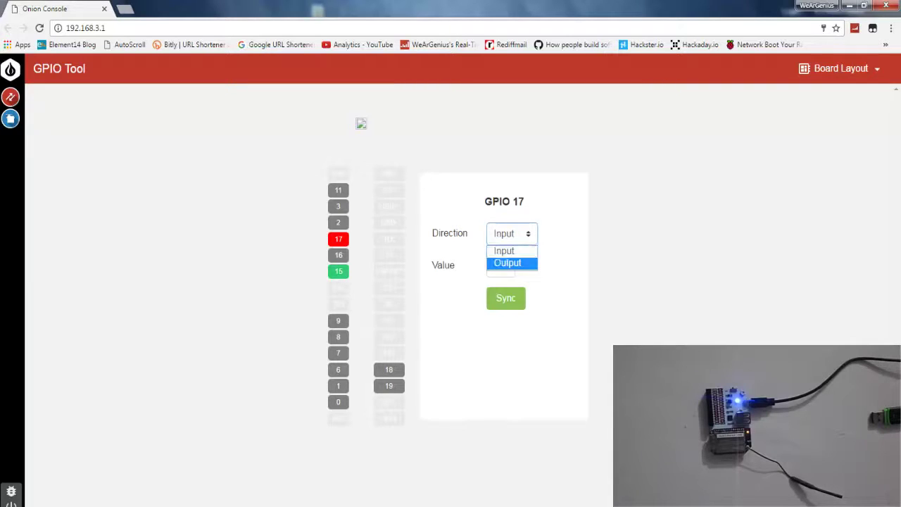
{"action": "key", "text": "Return"}
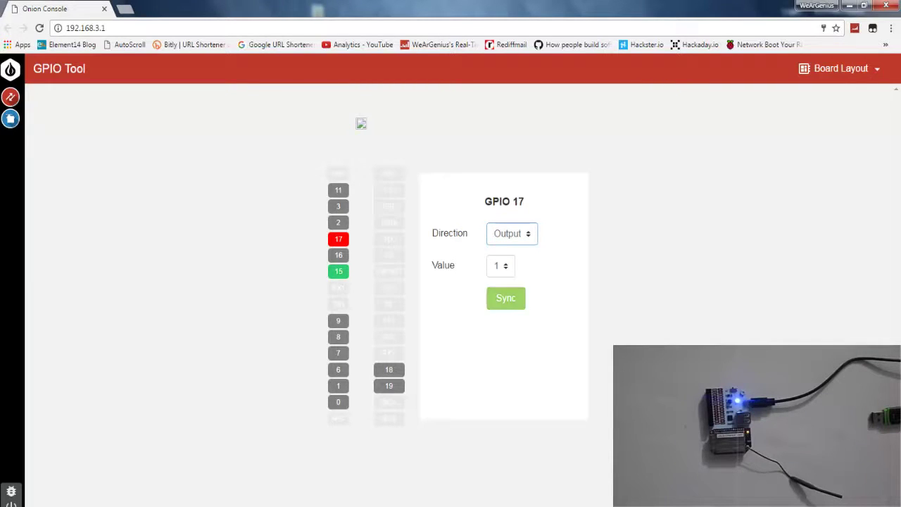
{"action": "key", "text": "Tab"}
{"action": "key", "text": "Up"}
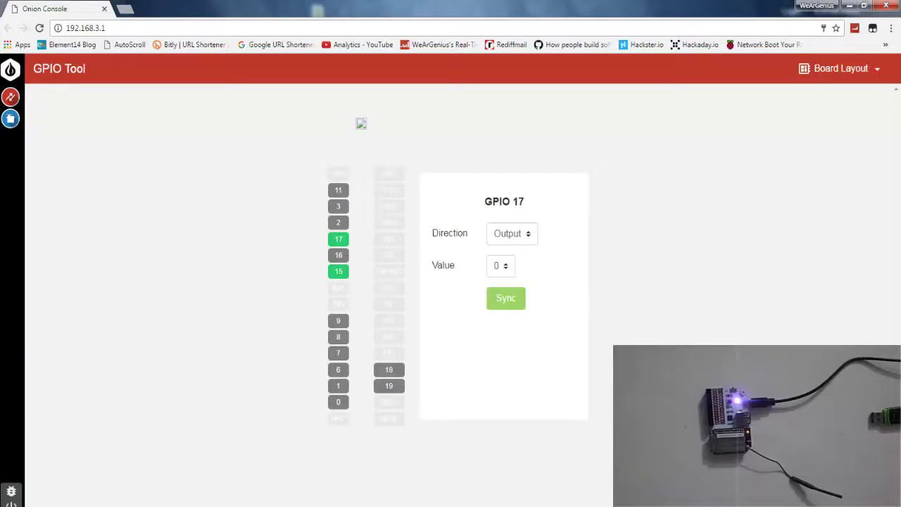
Set GPIO 16 to Output with value 0 and apply it.
{"action": "left_click", "coordinate": [338, 254]}
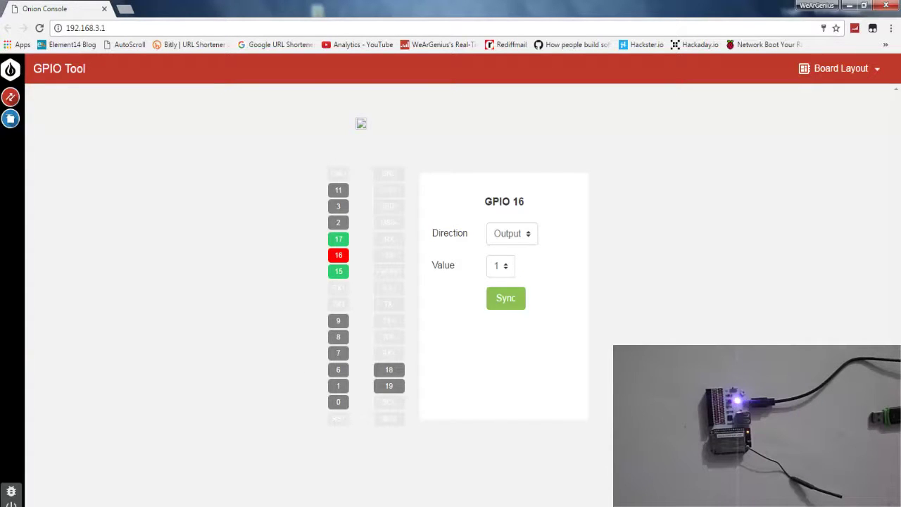
{"action": "left_click", "coordinate": [511, 233]}
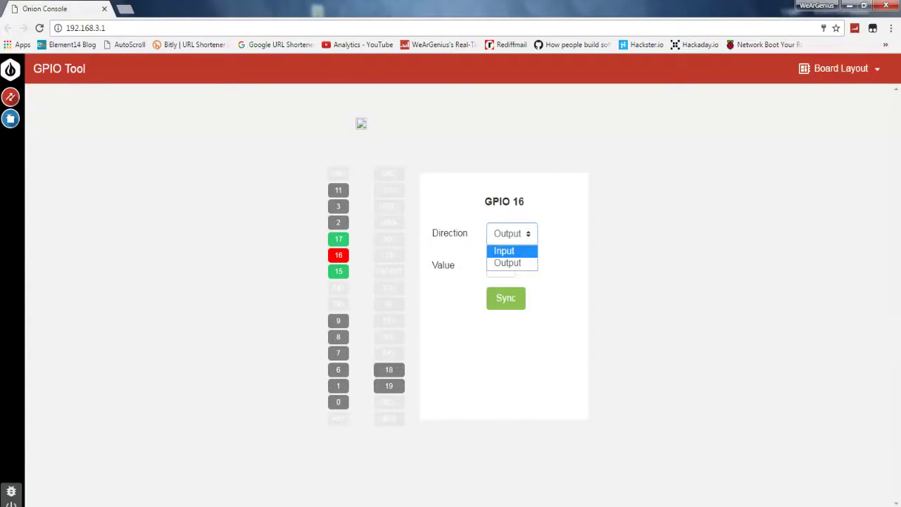
{"action": "key", "text": "Down"}
{"action": "key", "text": "Return"}
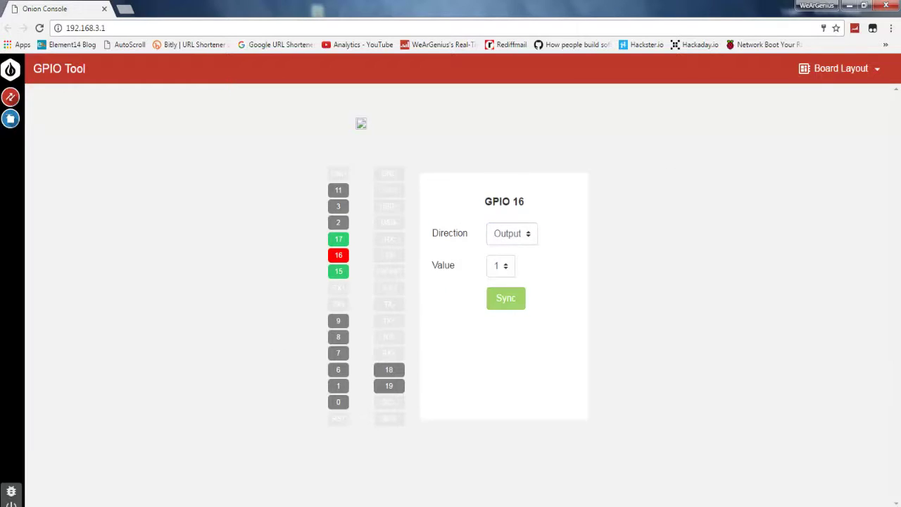
{"action": "key", "text": "Tab"}
{"action": "key", "text": "space"}
{"action": "key", "text": "Up"}
{"action": "key", "text": "Return"}
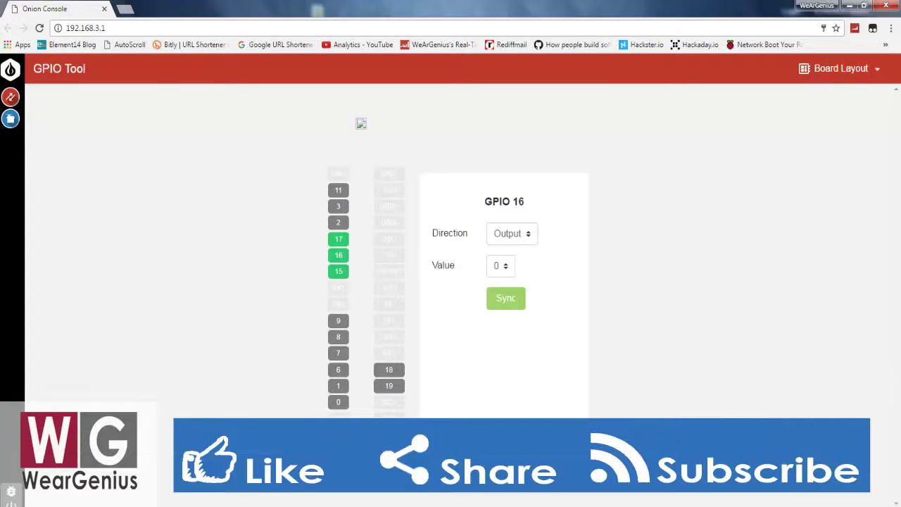
Change GPIO 17's direction to Input and return to the Onion Console home screen.
{"action": "left_click", "coordinate": [338, 239]}
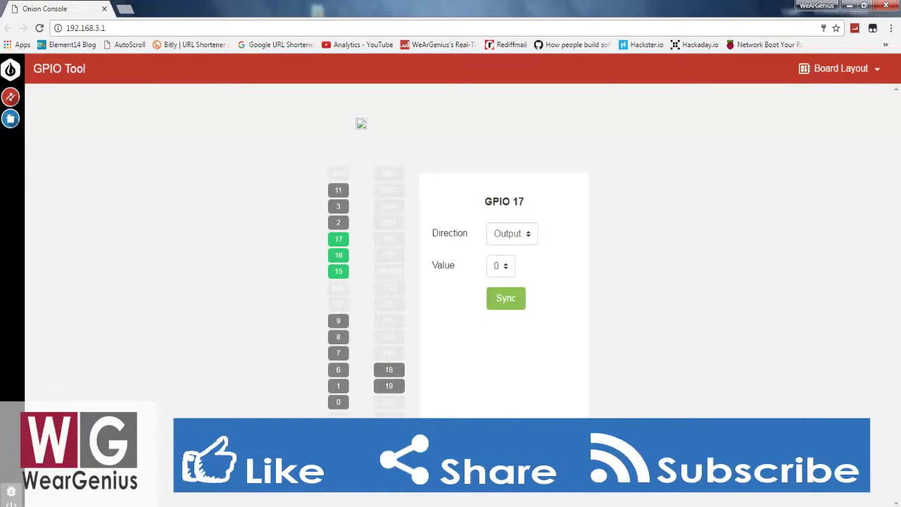
{"action": "key", "text": "Up"}
{"action": "key", "text": "Return"}
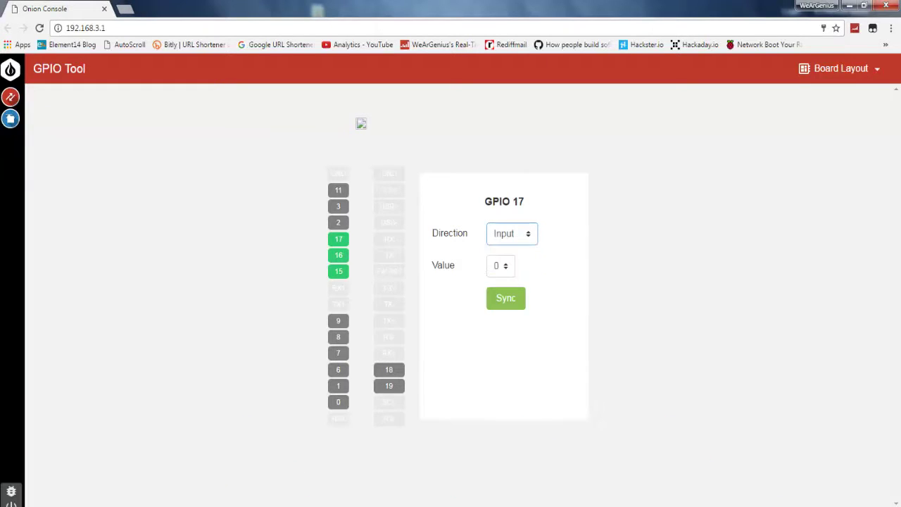
{"action": "left_click", "coordinate": [10, 68]}
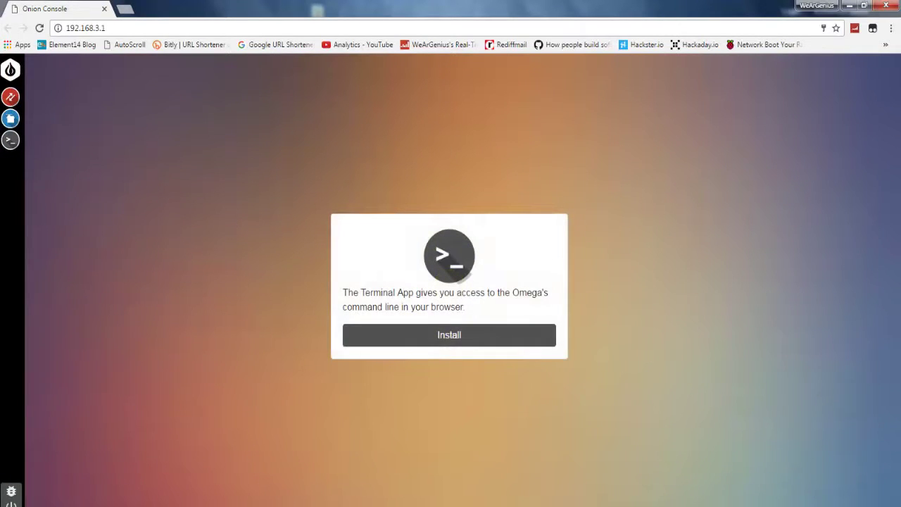
Install the Terminal app, then launch the Editor app from the home grid.
{"action": "left_click_drag", "start_coordinate": [343, 293], "coordinate": [464, 307]}
{"action": "left_click", "coordinate": [464, 307]}
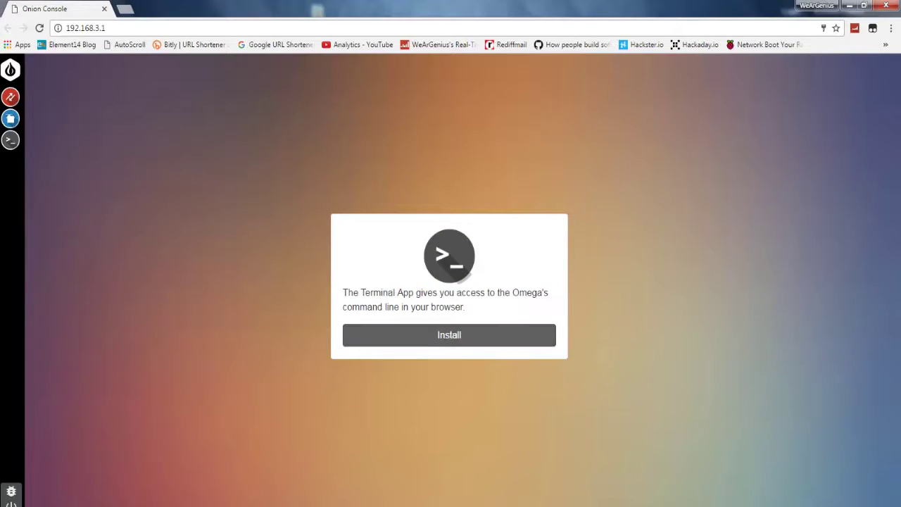
{"action": "left_click", "coordinate": [449, 335]}
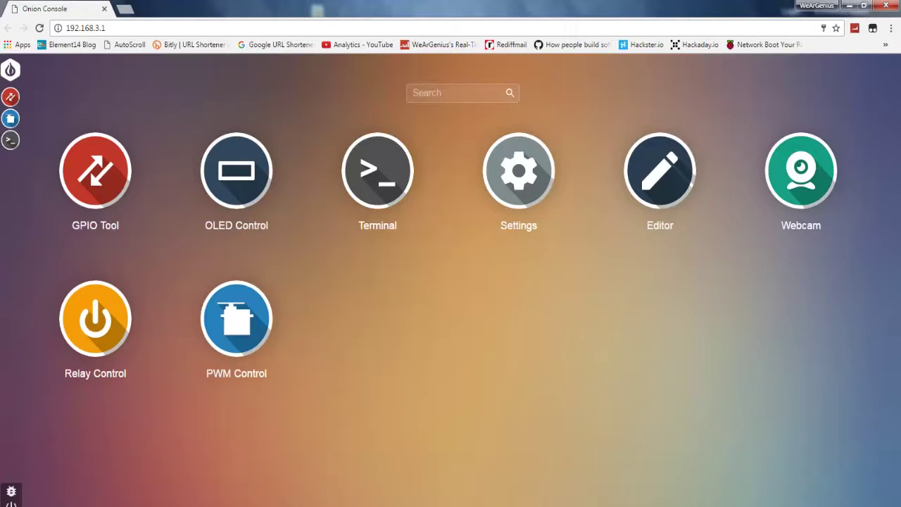
{"action": "left_click", "coordinate": [659, 170]}
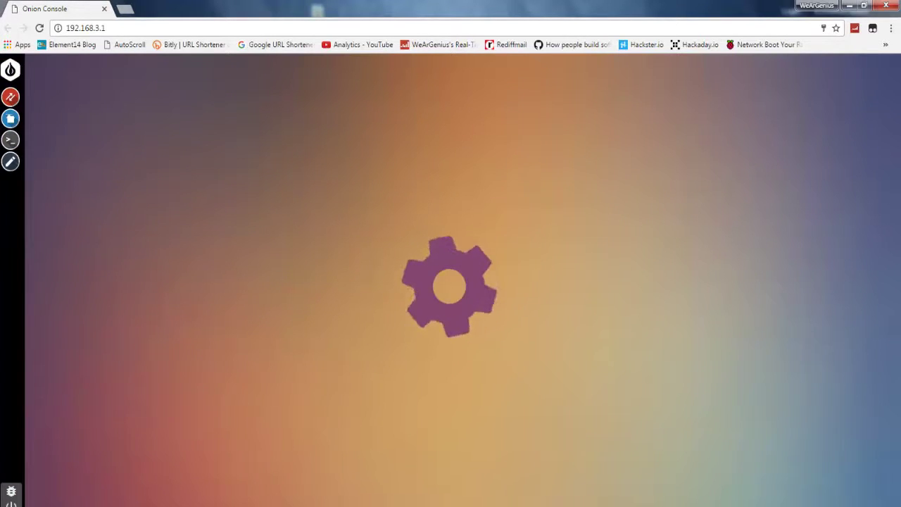